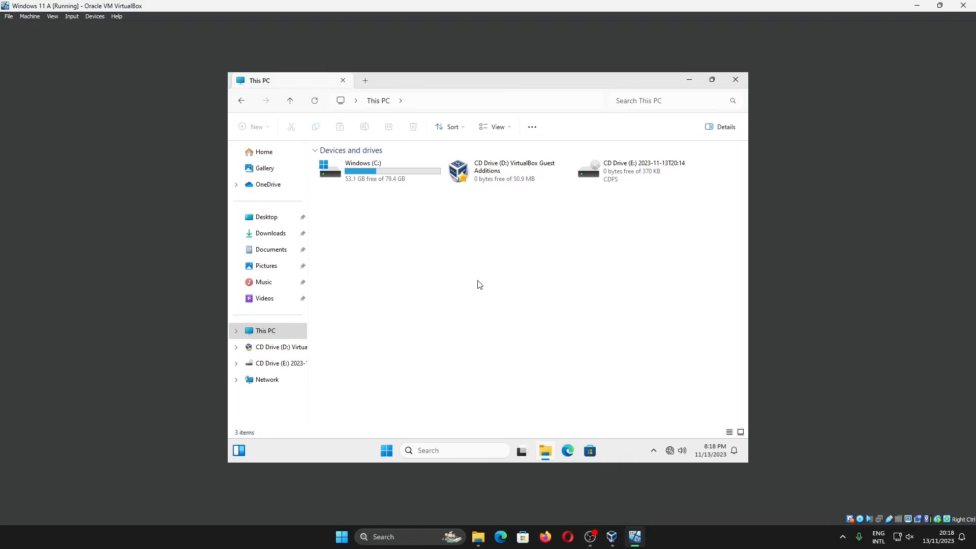
- Open Disk Management and shrink the Windows (C:) volume by 10000 MB
right_click(387, 453)
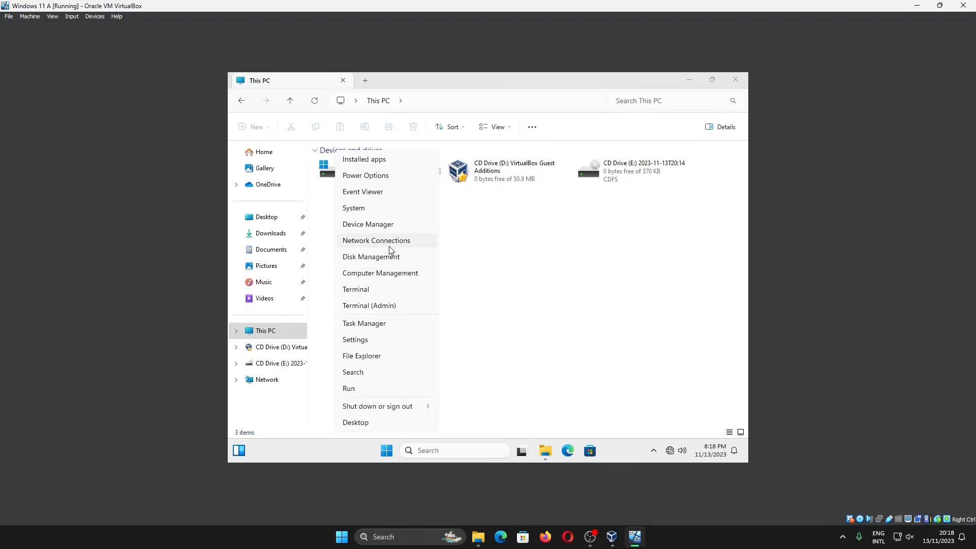
left_click(388, 257)
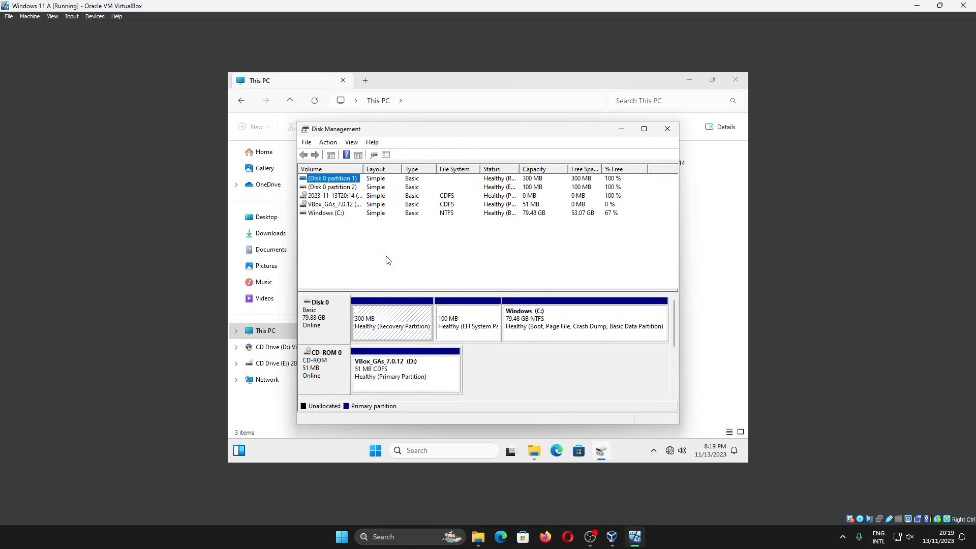
left_click(333, 215)
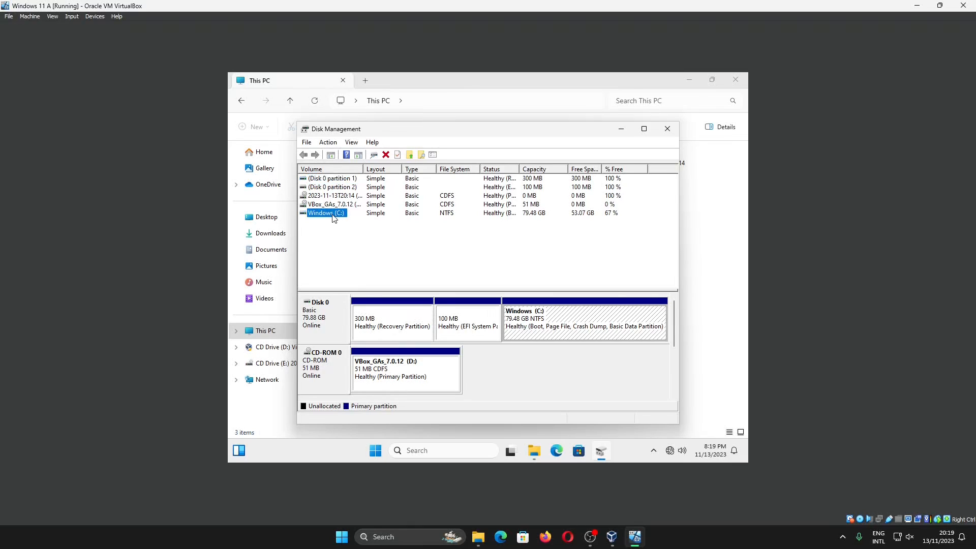
right_click(334, 217)
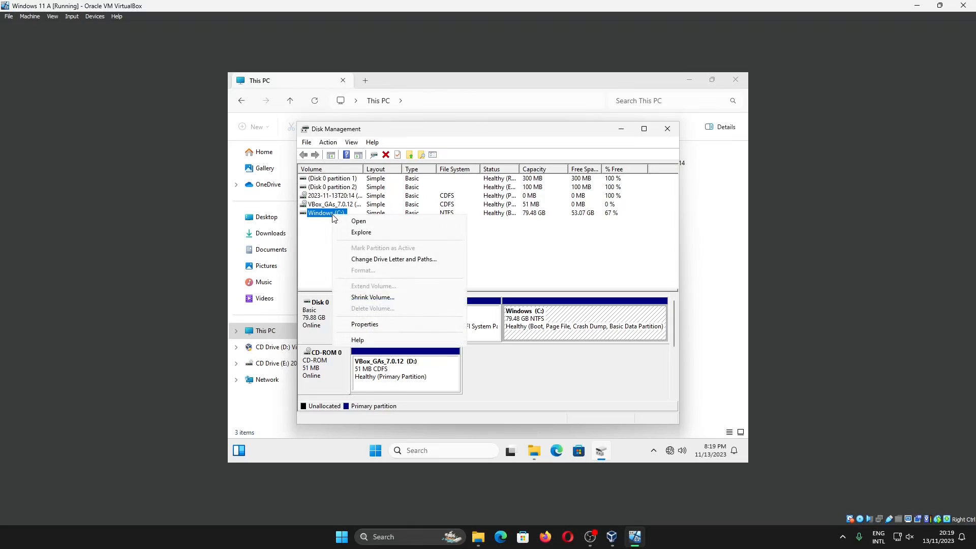
right_click(569, 323)
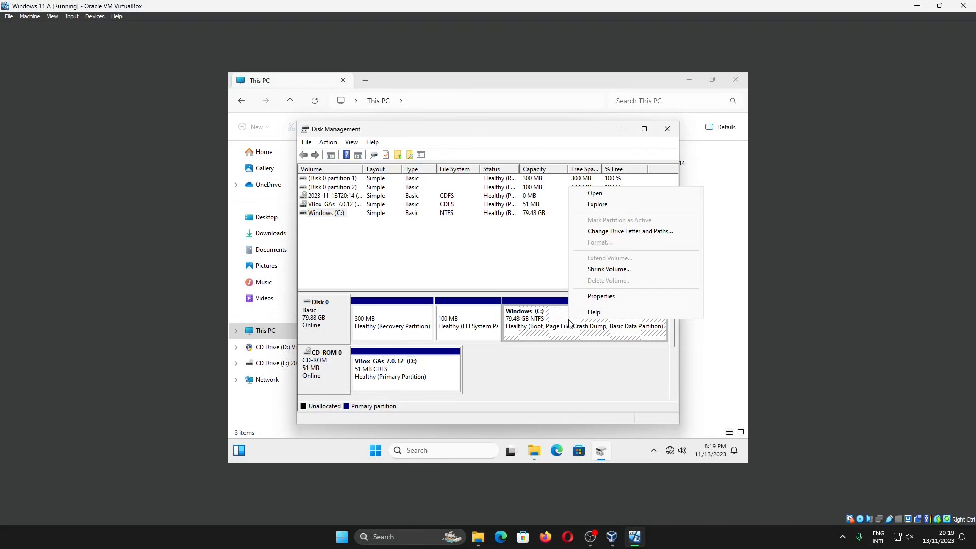
left_click(600, 269)
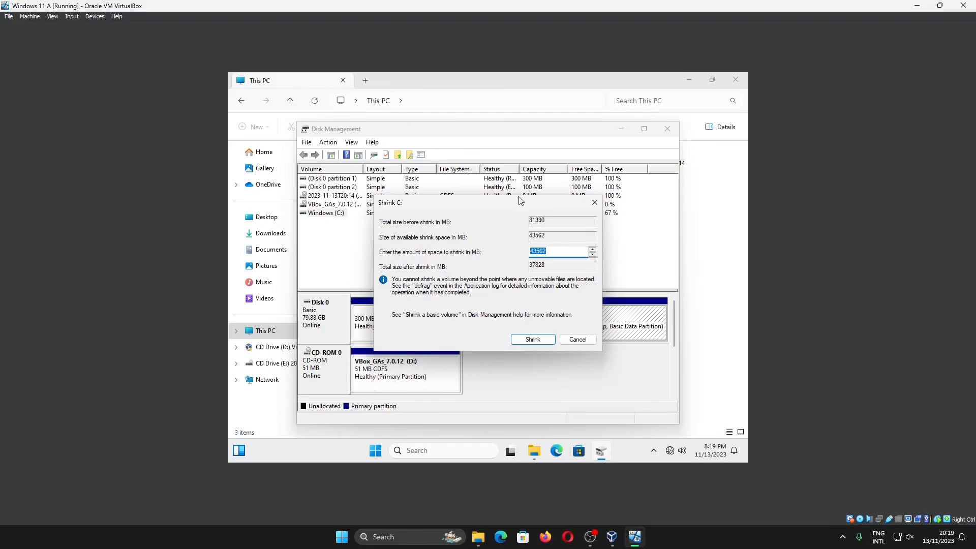
left_click_drag(517, 203, 465, 181)
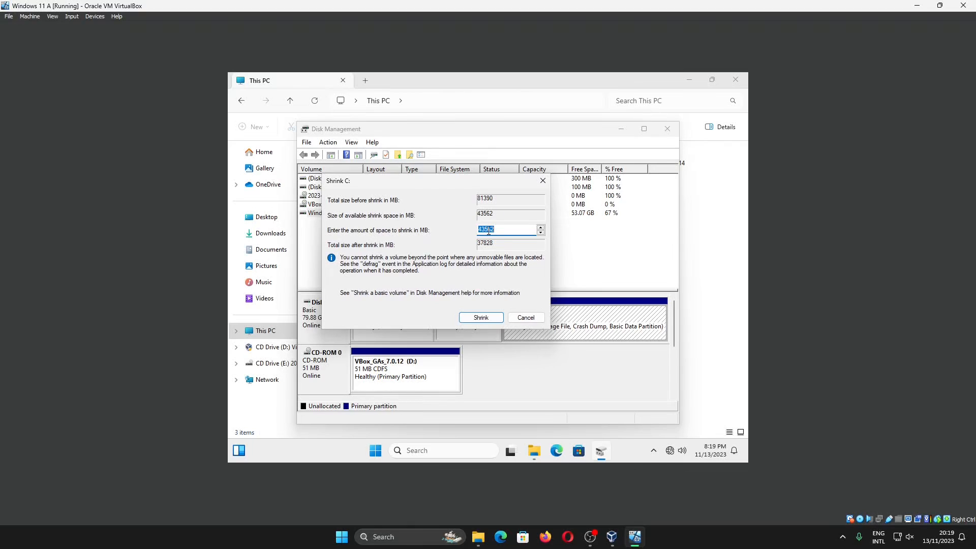
left_click_drag(485, 182, 593, 265)
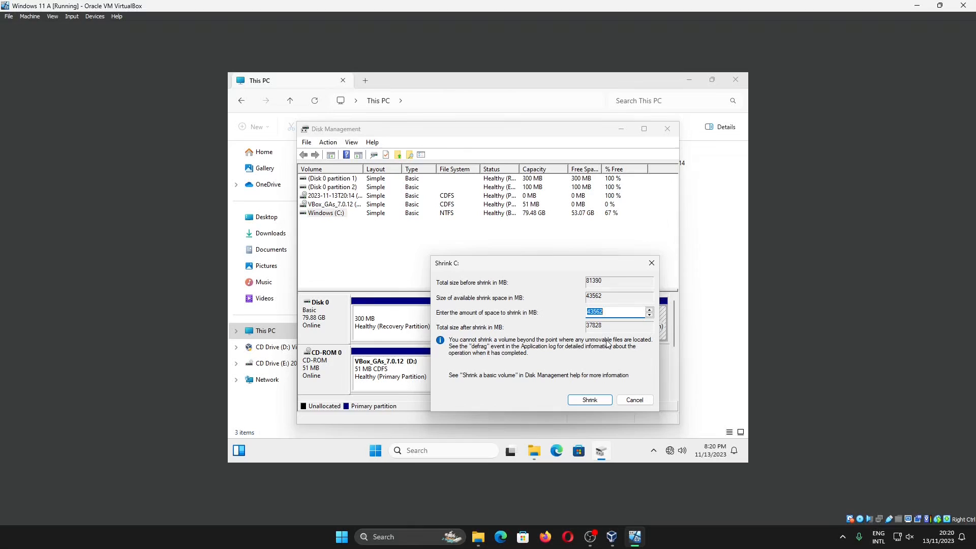
type("10000")
left_click(599, 405)
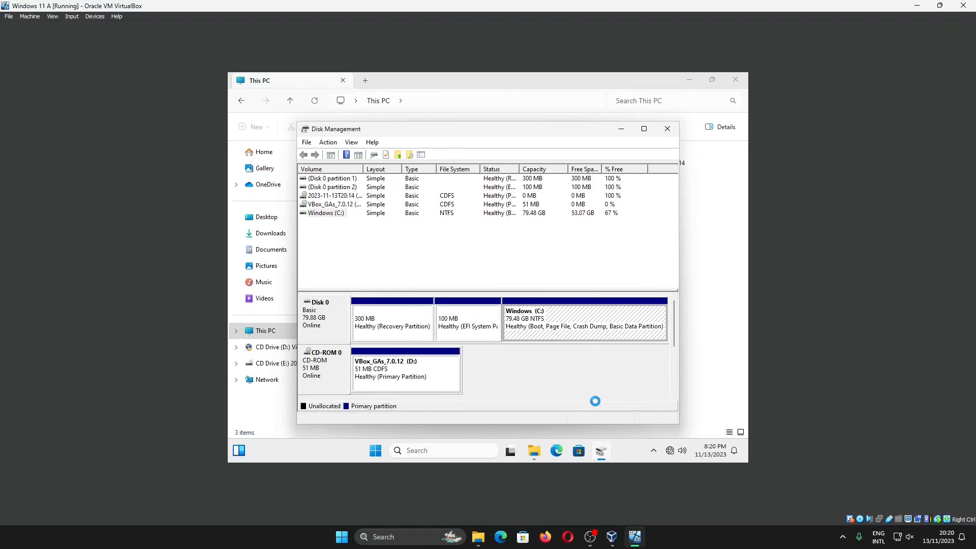
- Select the unallocated space on Disk 0 and check the drives in This PC, returning to Disk Management
left_click(611, 322)
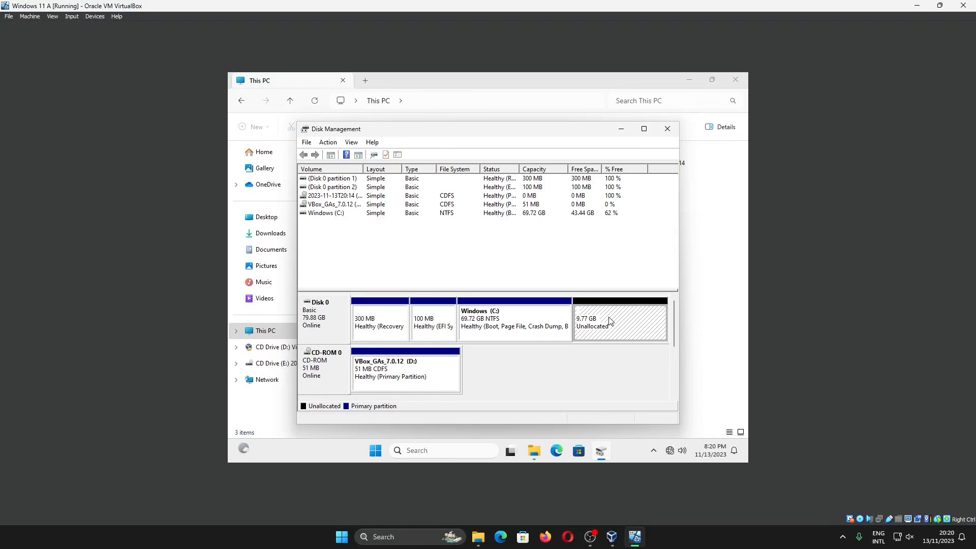
left_click(707, 224)
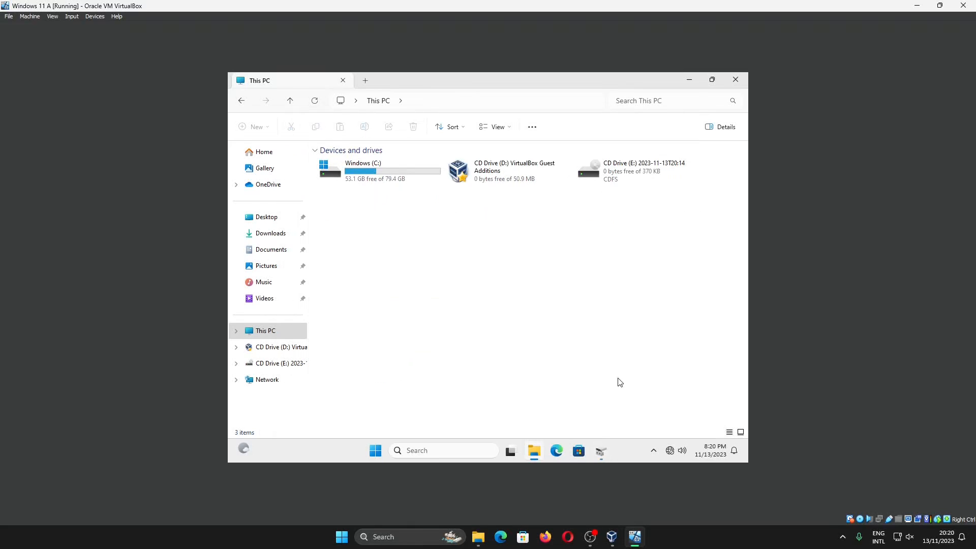
left_click(601, 451)
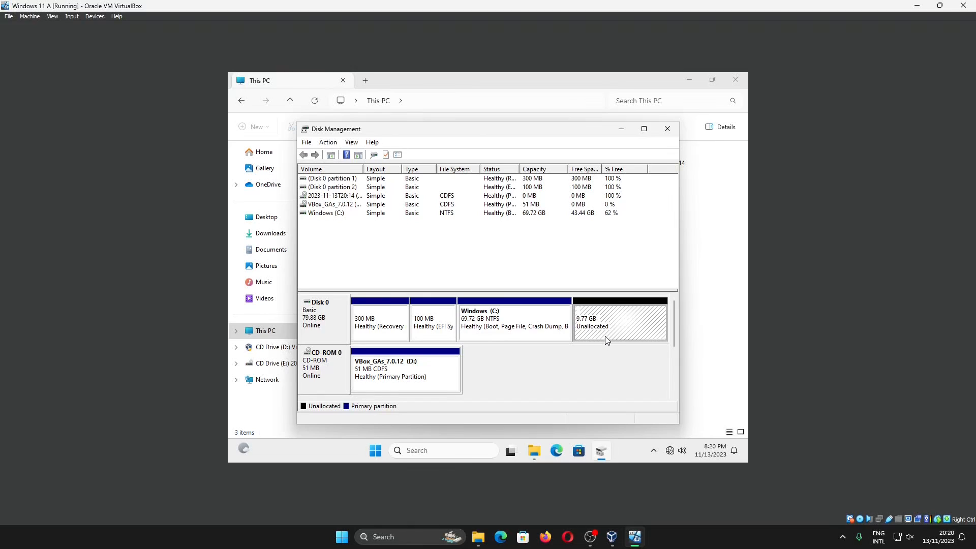
- Start a new simple volume in the unallocated space, using the full 9999 MB and drive letter F
right_click(605, 339)
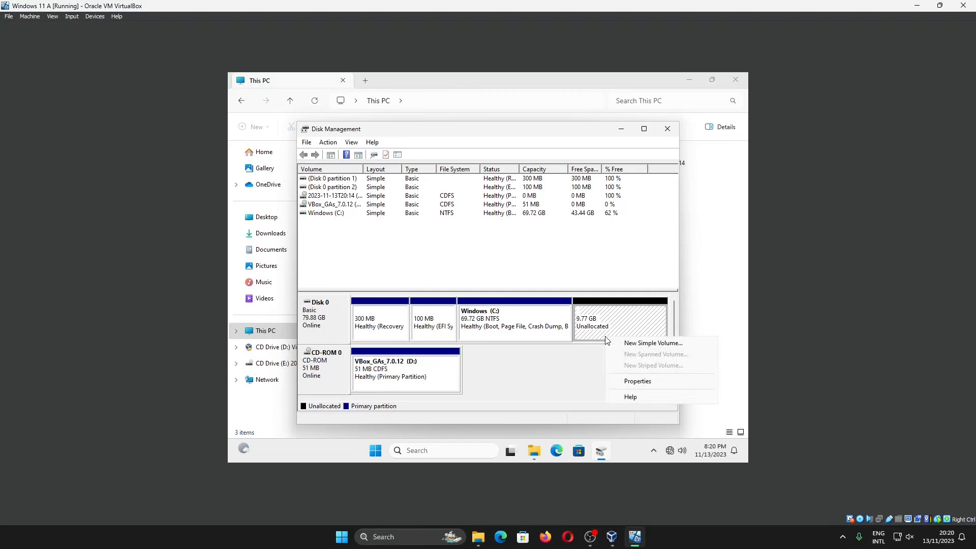
left_click(633, 345)
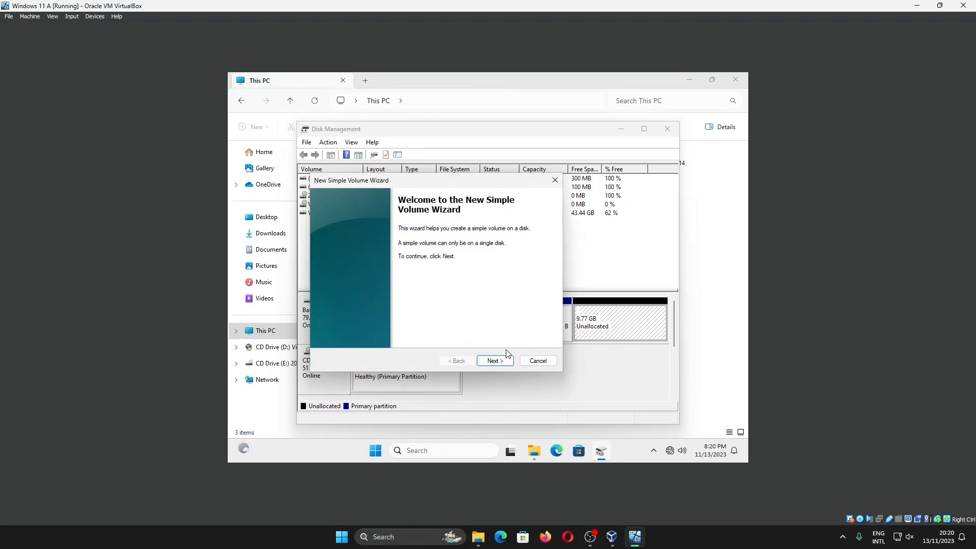
left_click(497, 361)
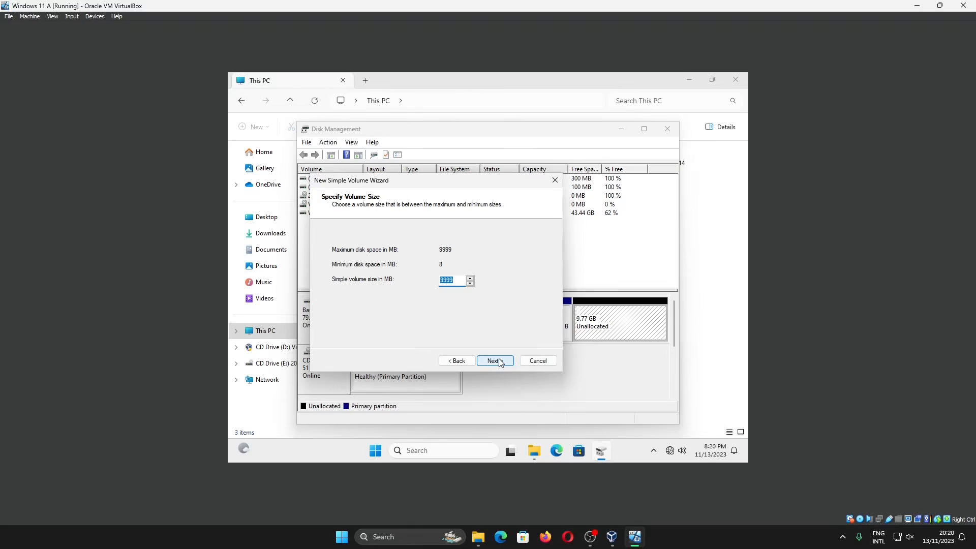
left_click(495, 361)
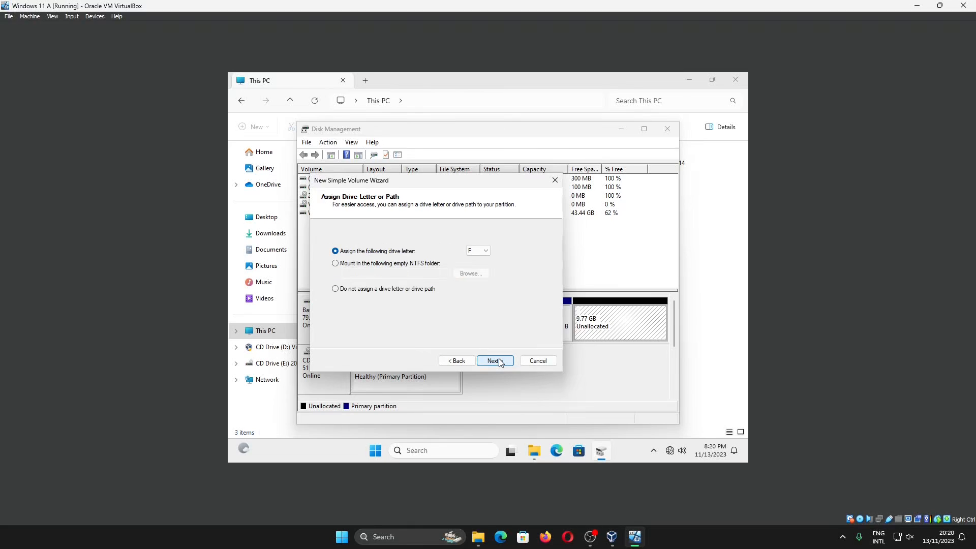
left_click(485, 252)
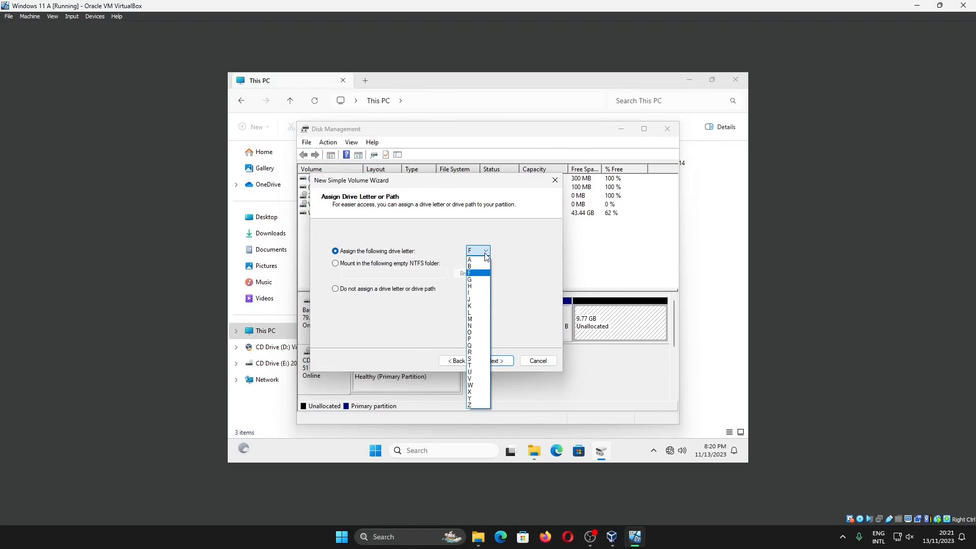
left_click(485, 253)
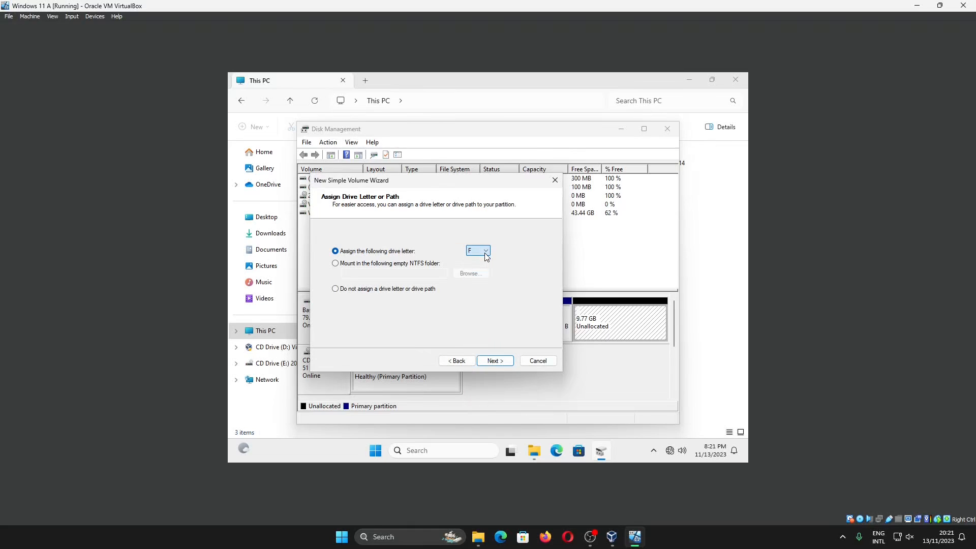
left_click(507, 364)
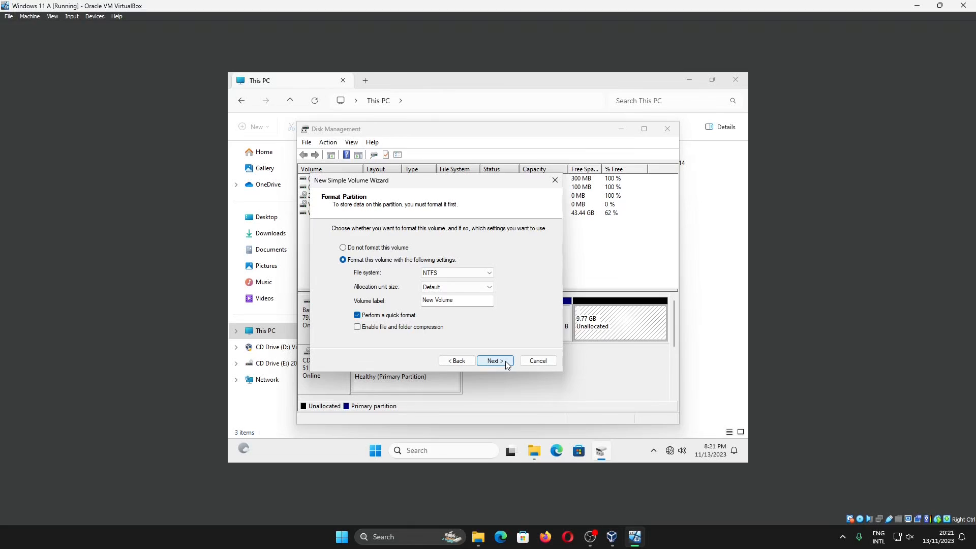
- Format the new volume as NTFS with default allocation unit size and the label MUSIC, and finish creating it
left_click(469, 272)
left_click(470, 272)
left_click(466, 288)
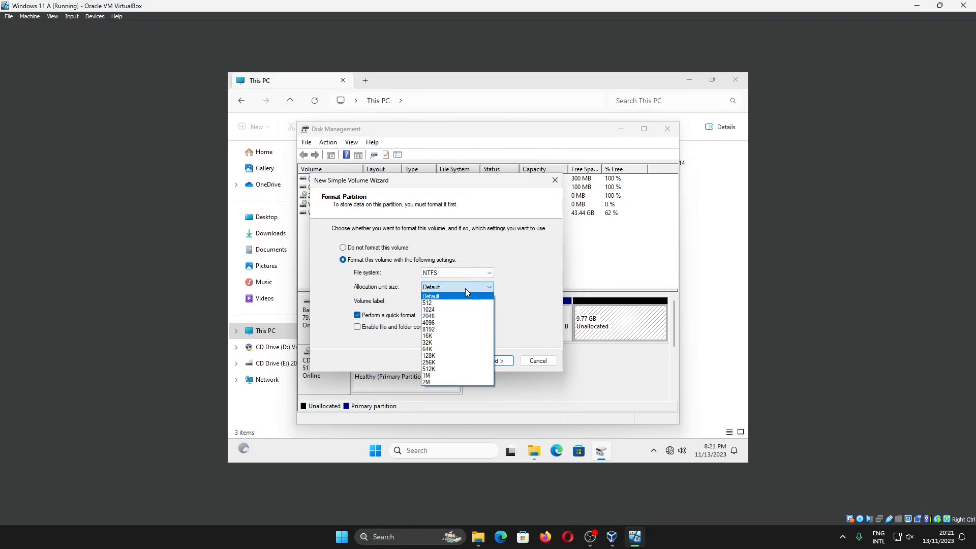
left_click(466, 288)
left_click(466, 300)
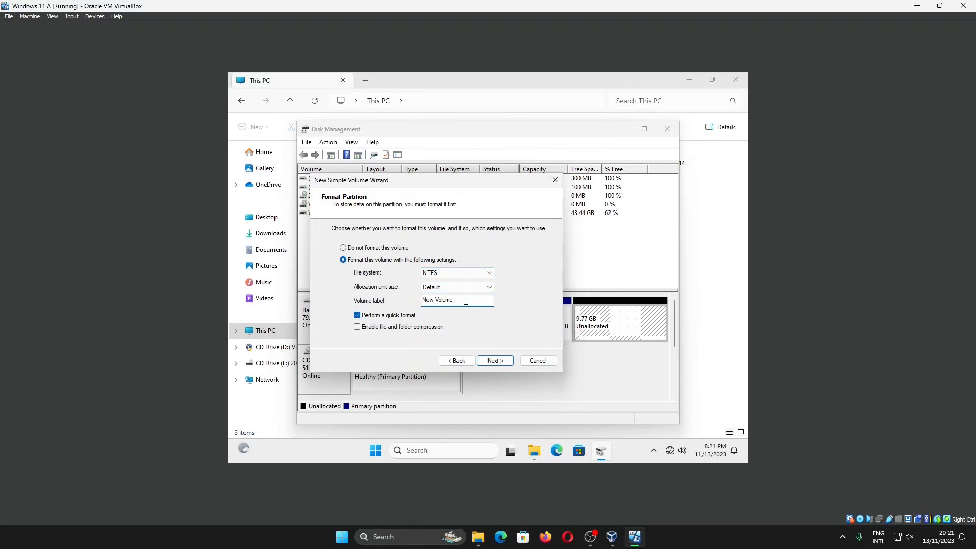
left_click_drag(465, 301, 357, 304)
type("MUSIC")
left_click(493, 361)
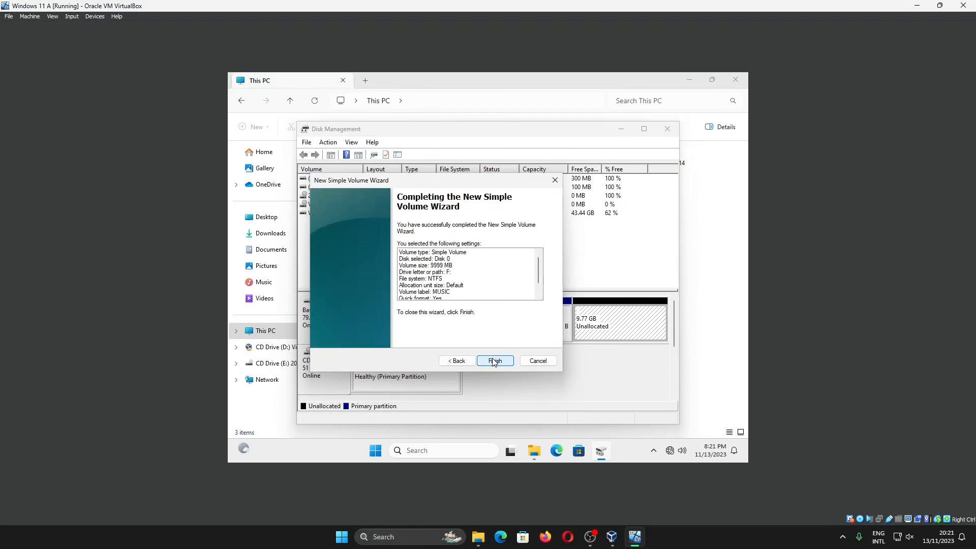
left_click(495, 361)
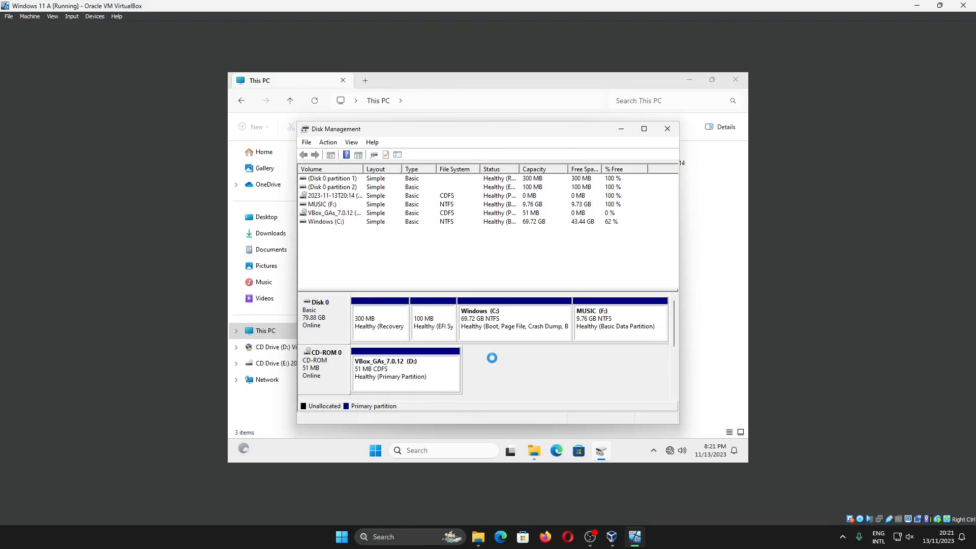
- Compare the drives in This PC, including Windows (C:) and both CD drives, with the volumes in Disk Management
left_click(717, 259)
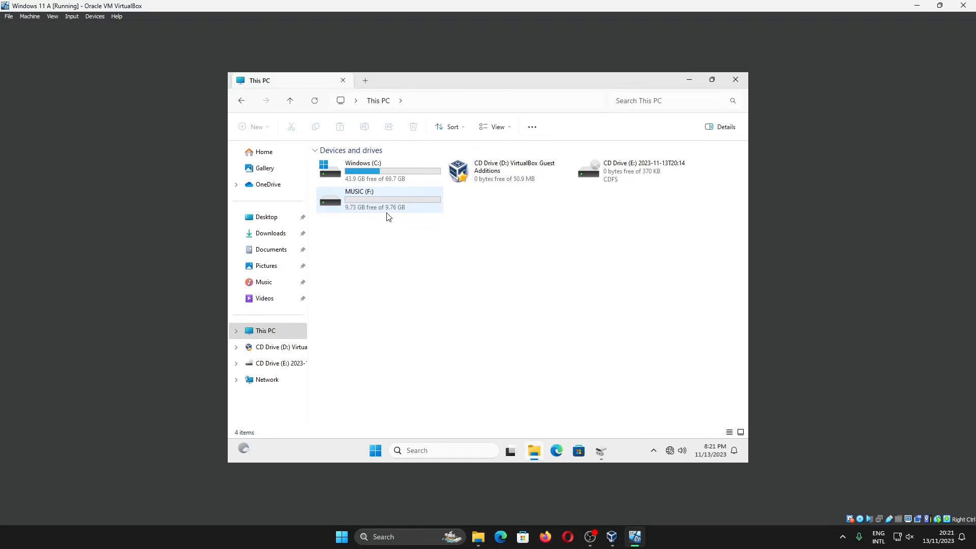
left_click(391, 176)
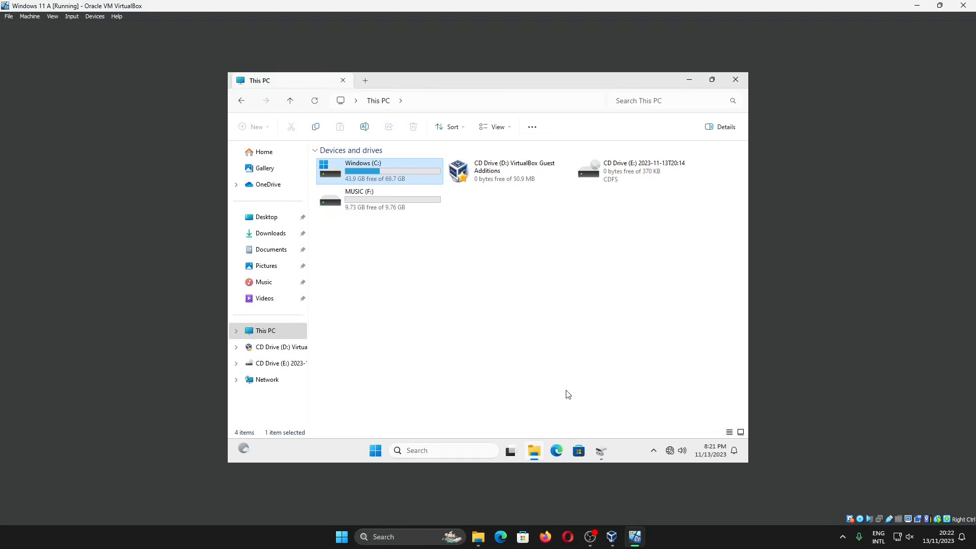
left_click(601, 452)
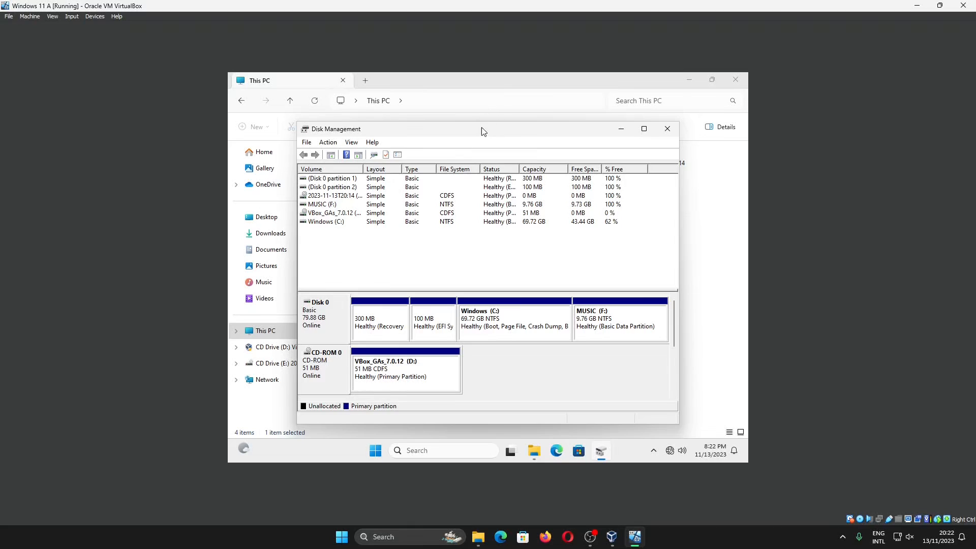
left_click_drag(483, 132, 447, 270)
left_click(509, 172)
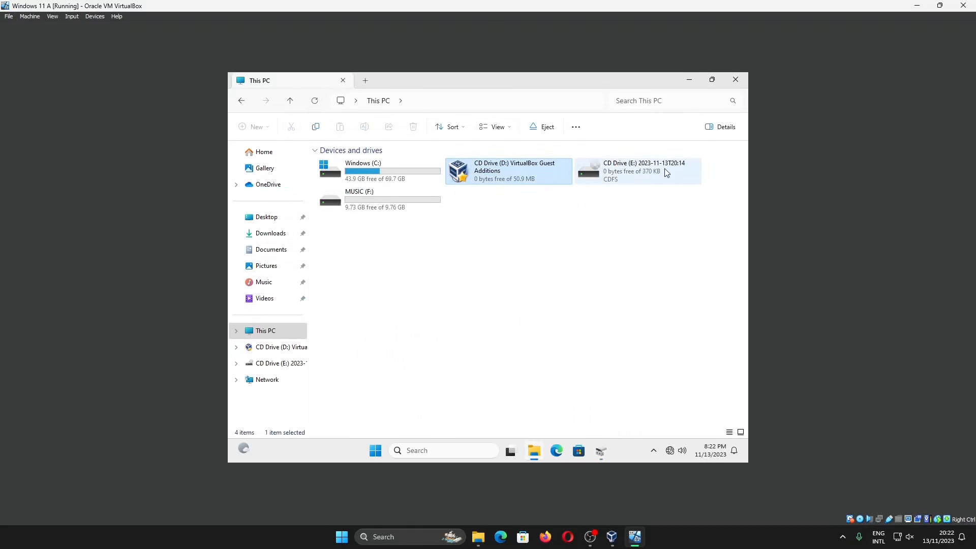
left_click(666, 172)
left_click(503, 169)
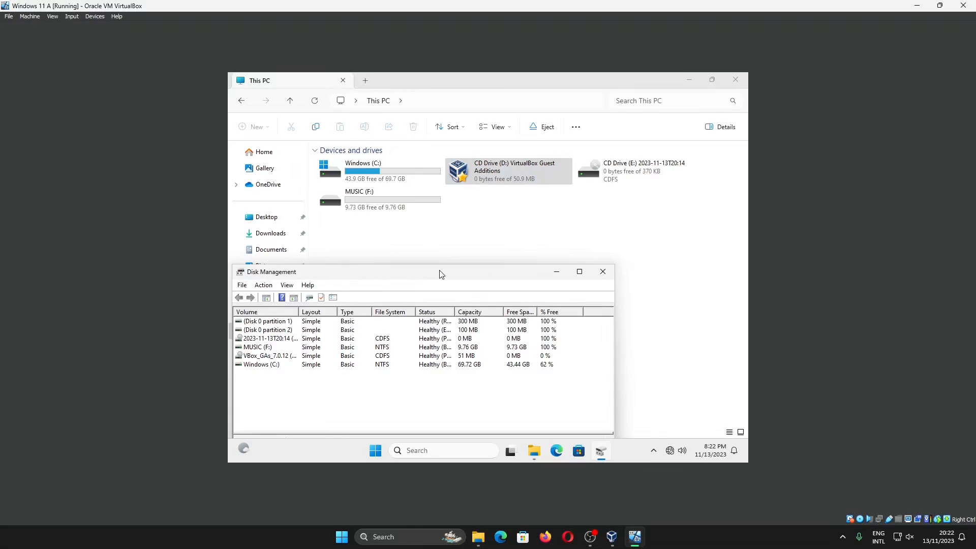
- Enlarge the Disk Management window to show all disks and remove drive letter D from the VBox_GAs_7.0.12 volume
left_click_drag(440, 273, 491, 124)
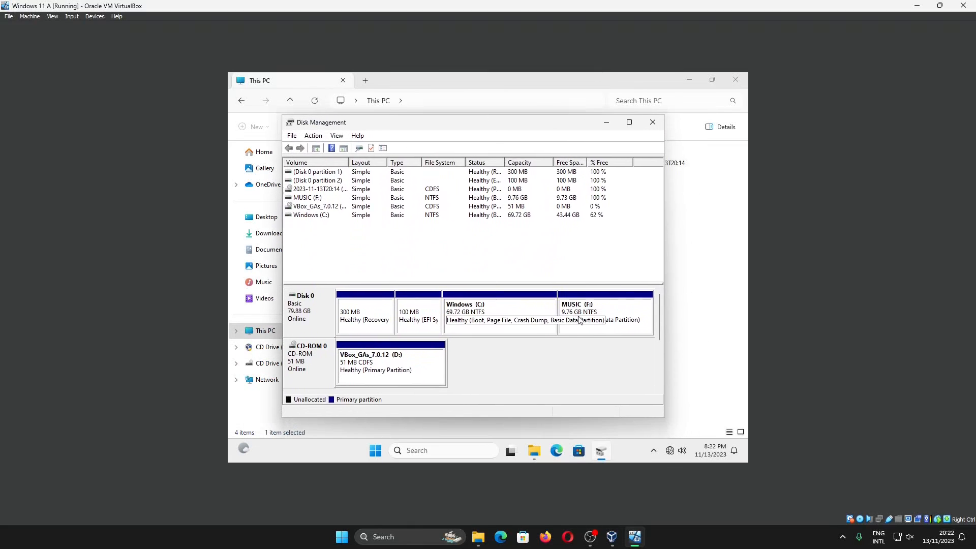
left_click(420, 356)
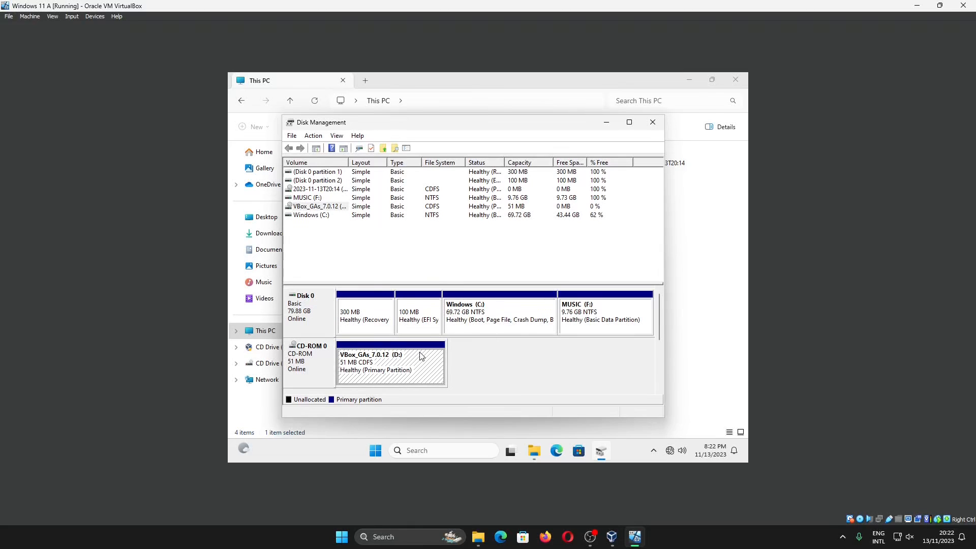
double_click(502, 421)
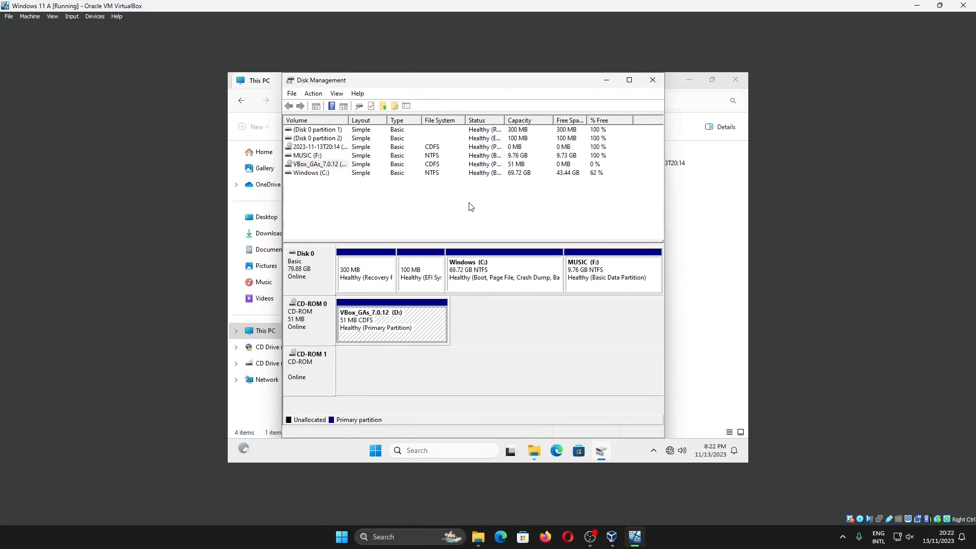
right_click(383, 317)
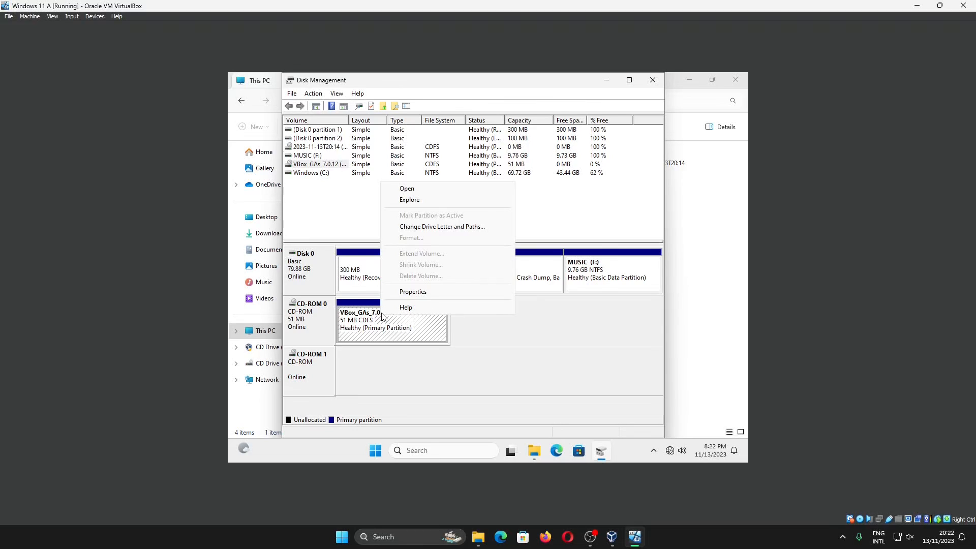
left_click(414, 228)
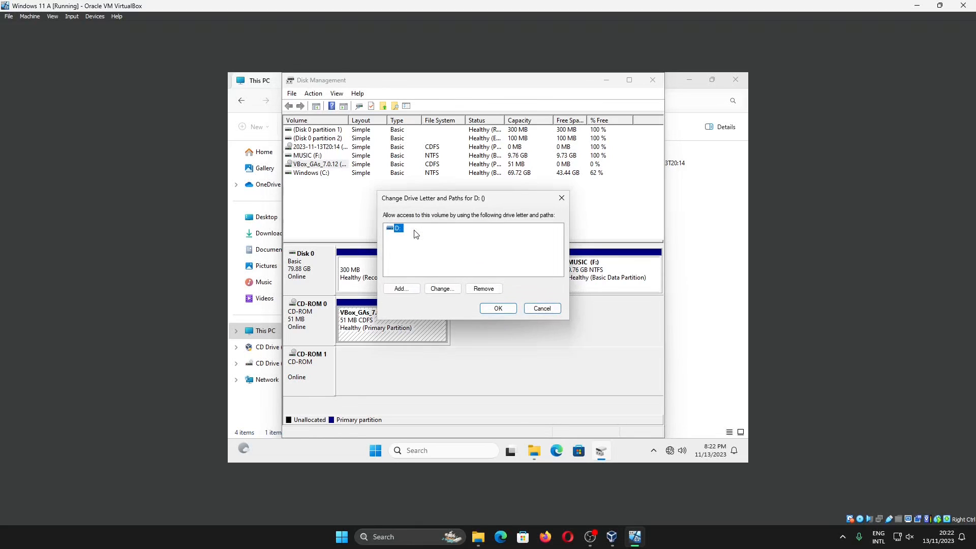
left_click(481, 289)
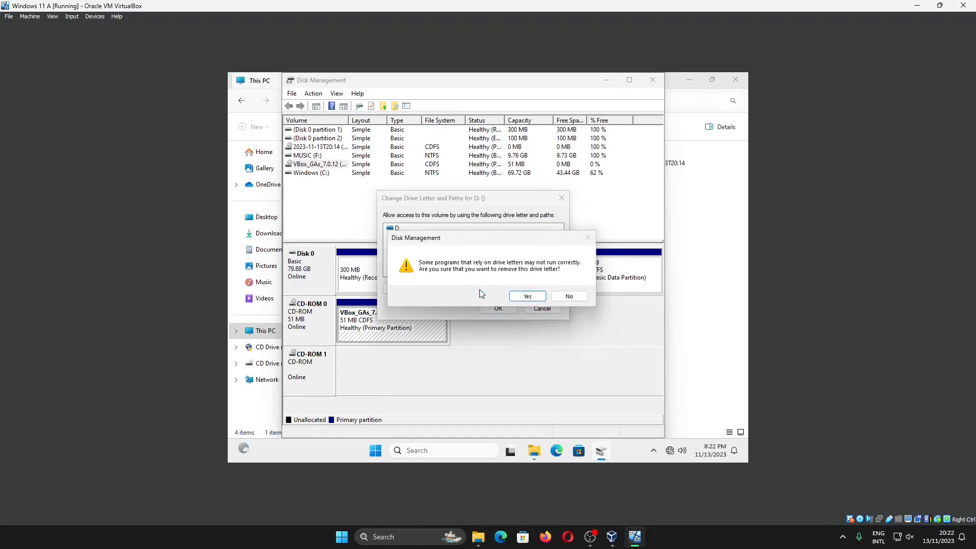
left_click(528, 300)
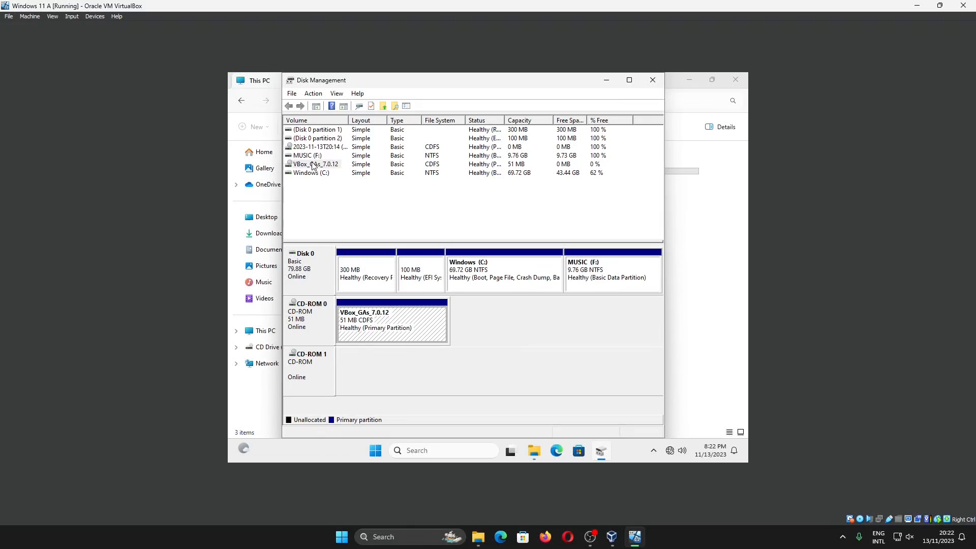
- Change the MUSIC volume's drive letter to D, accept the drive-letter warning, and check the drive in This PC
left_click(596, 269)
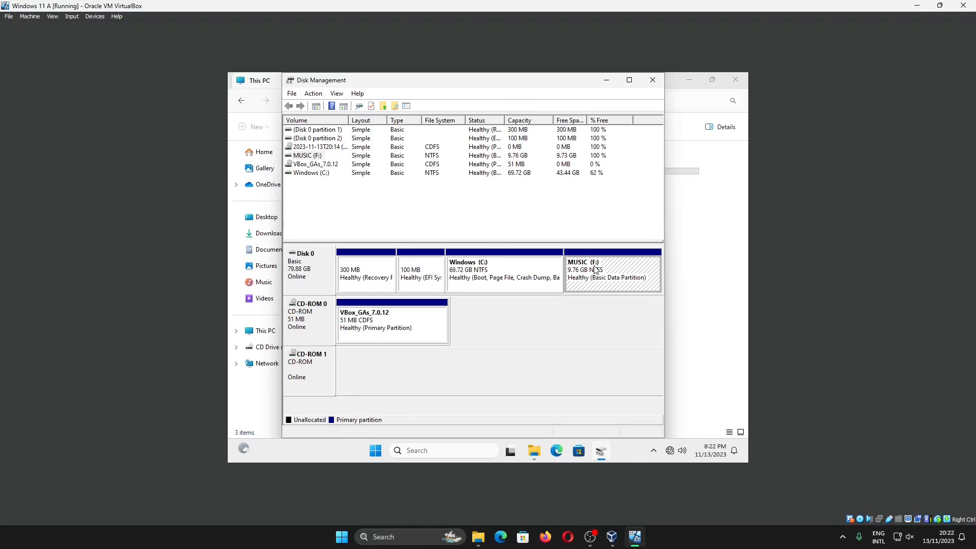
right_click(596, 270)
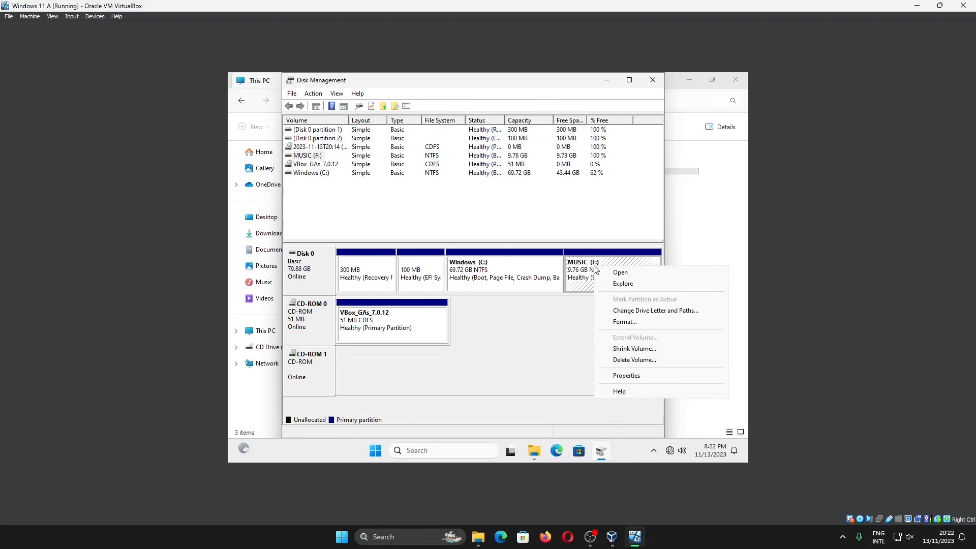
left_click(628, 316)
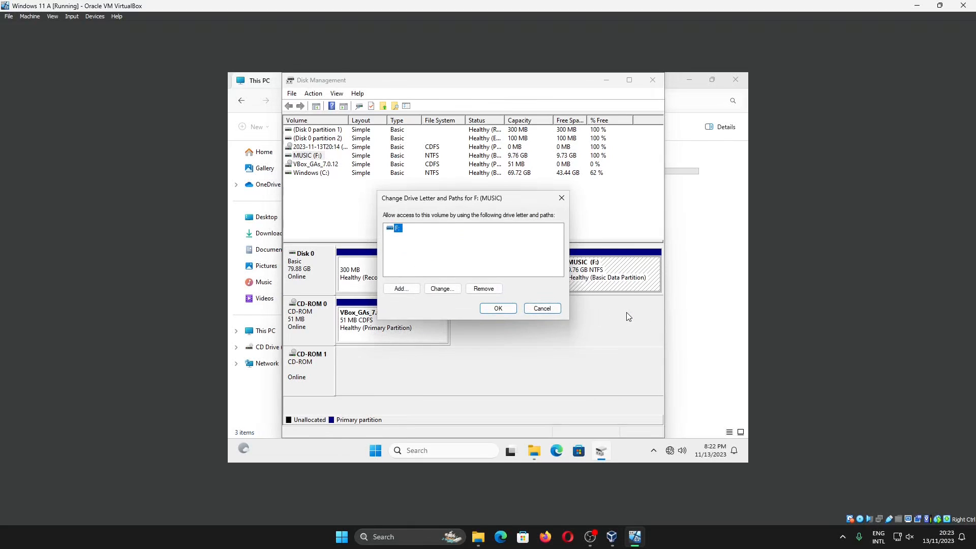
left_click(441, 289)
left_click(555, 244)
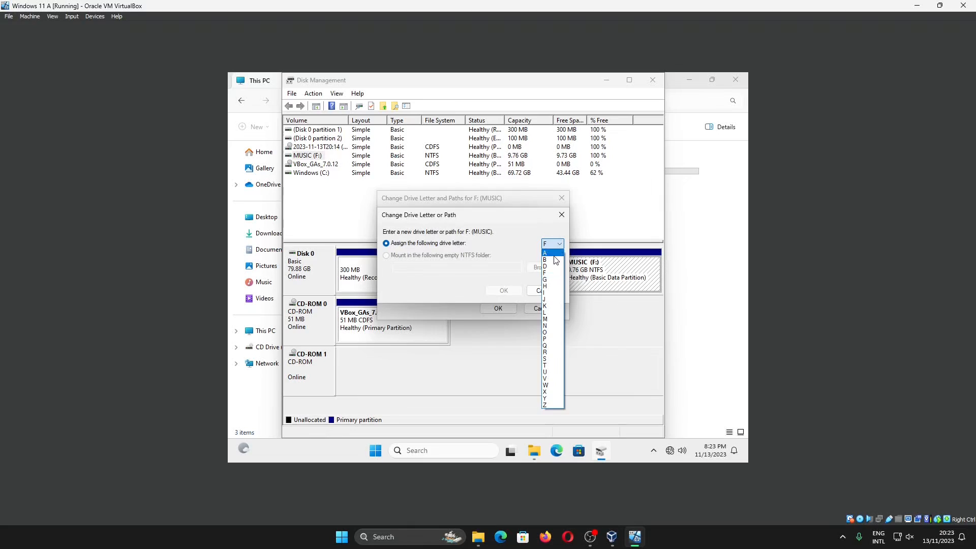
left_click(554, 267)
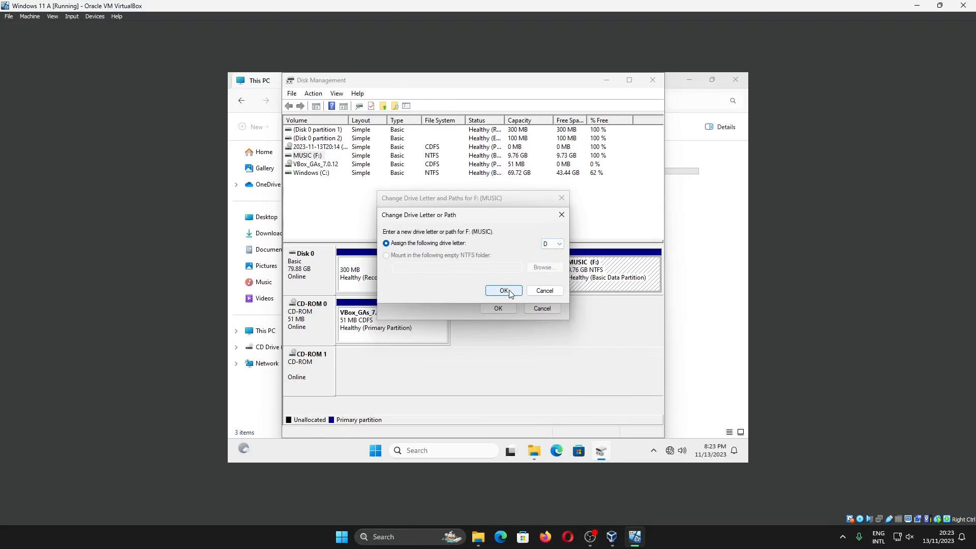
left_click(504, 291)
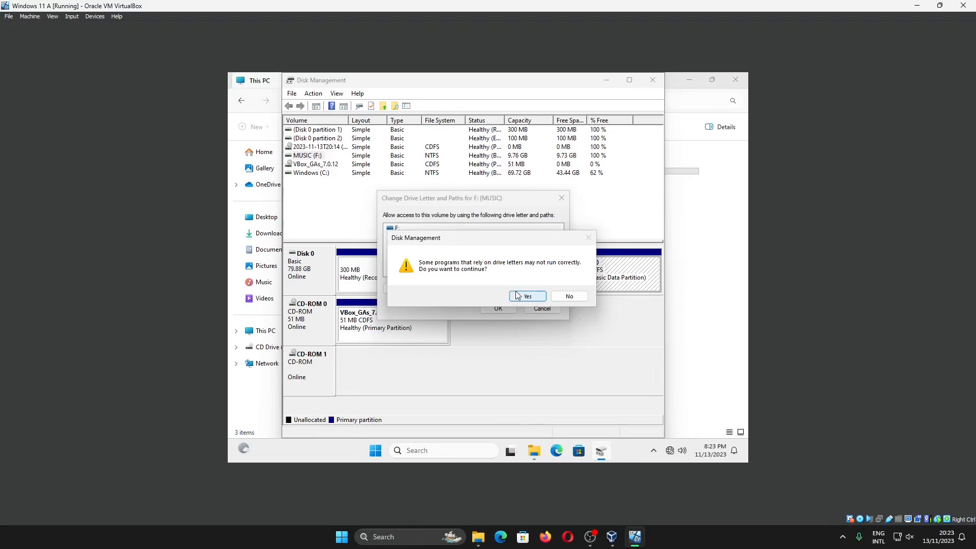
left_click(520, 293)
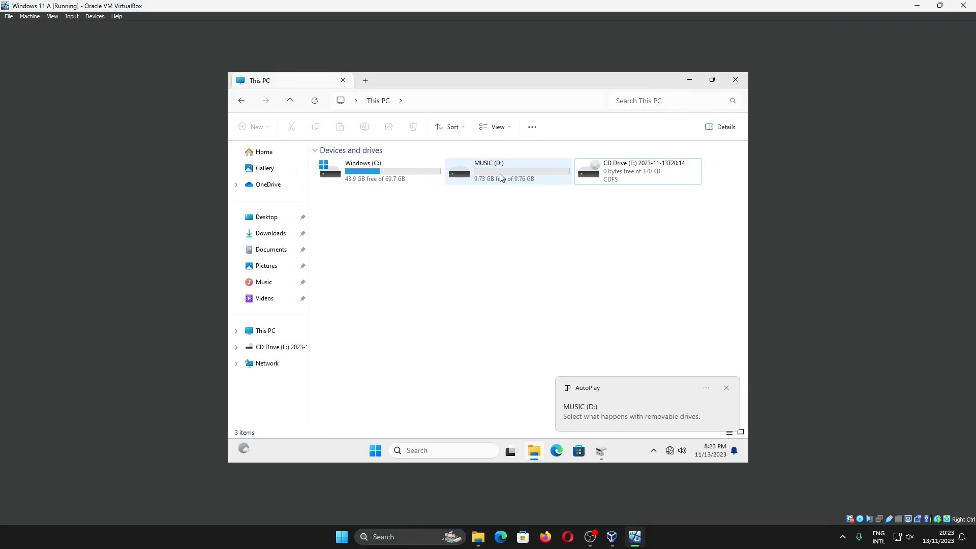
left_click(500, 175)
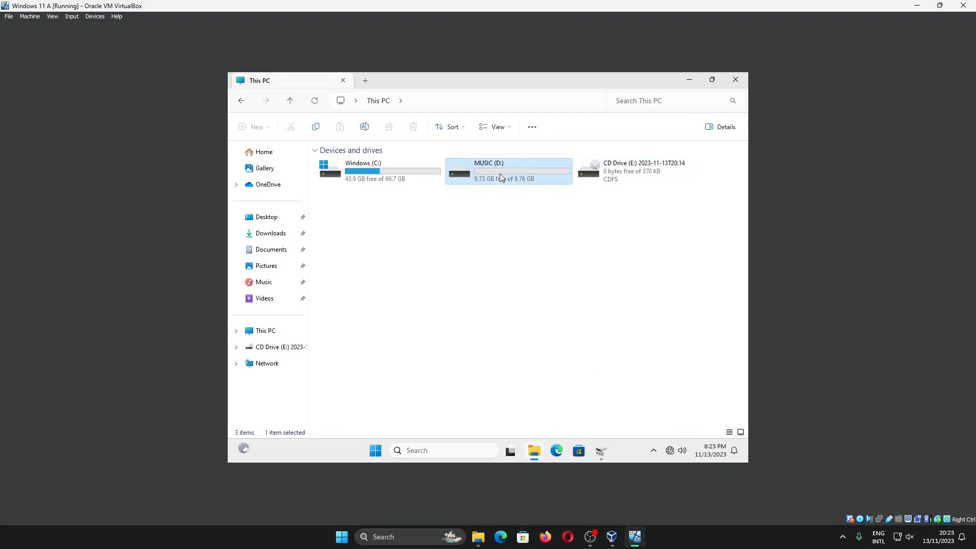
- Assign drive letter F to the VBox_GAs_7.0.12 volume on CD-ROM 0 and check the drives in This PC
left_click(601, 451)
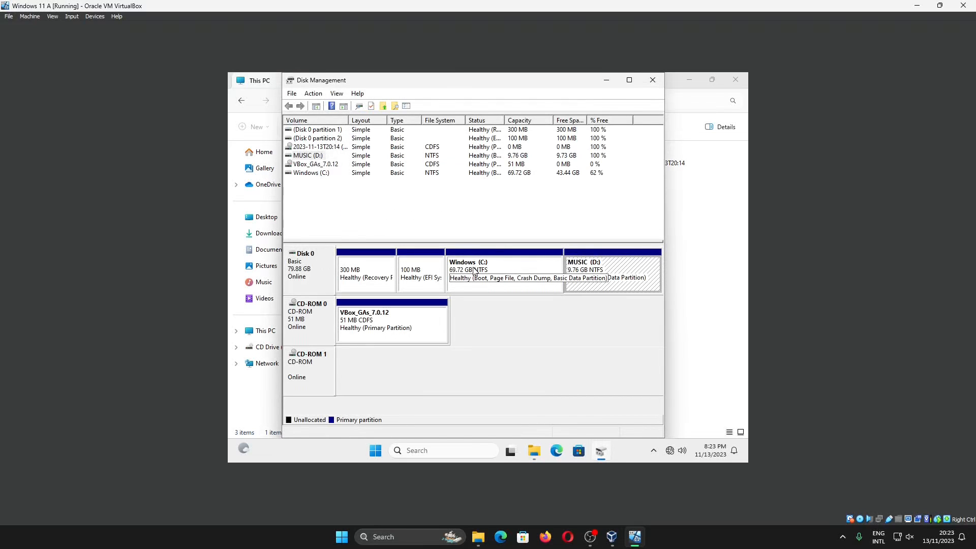
left_click(381, 329)
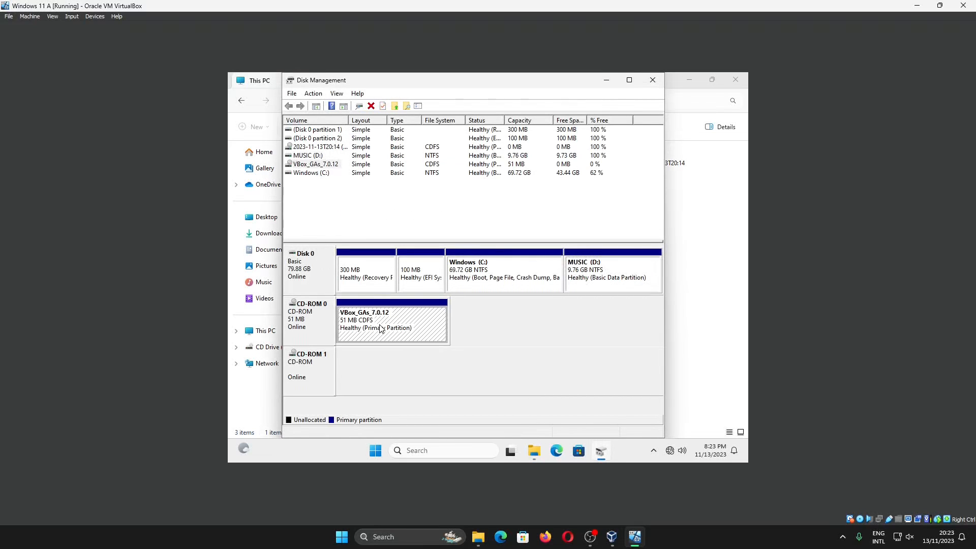
right_click(382, 329)
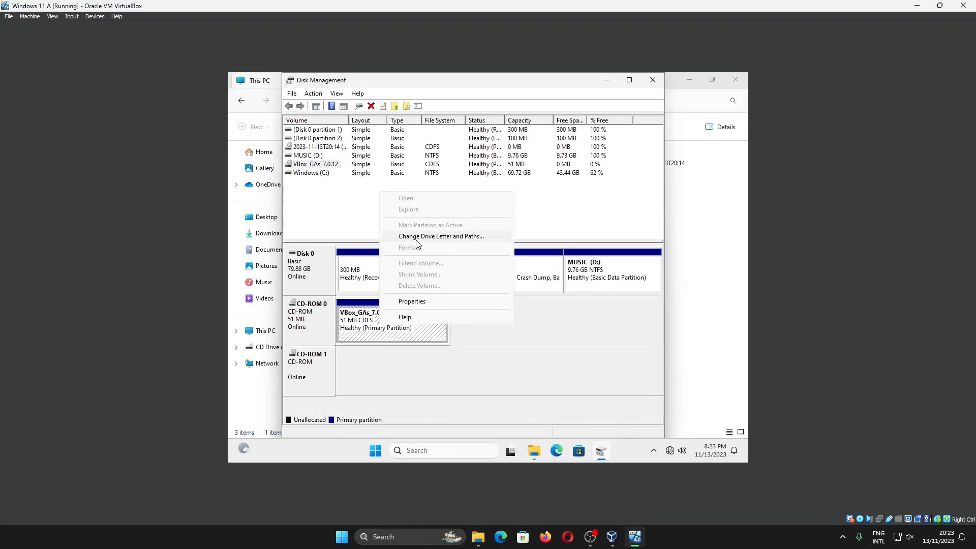
left_click(417, 238)
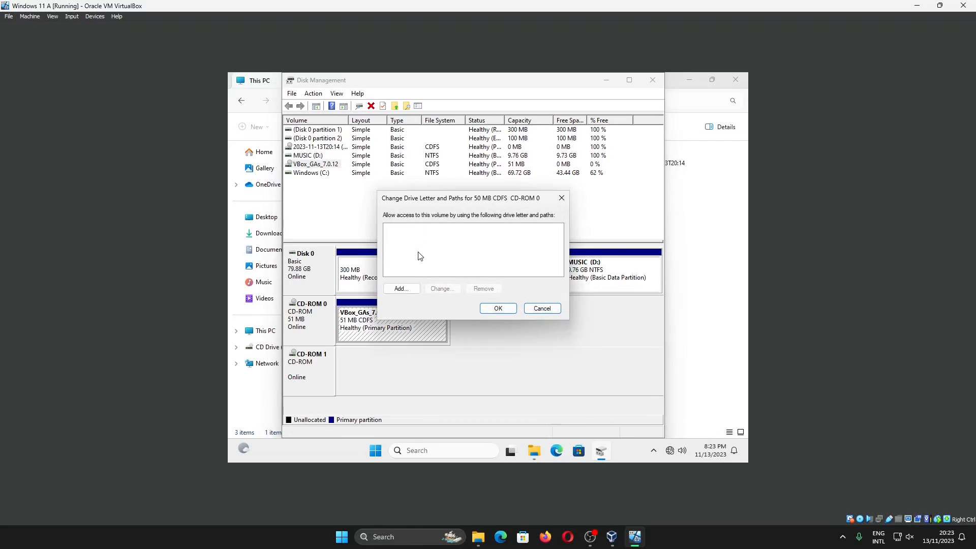
left_click(401, 289)
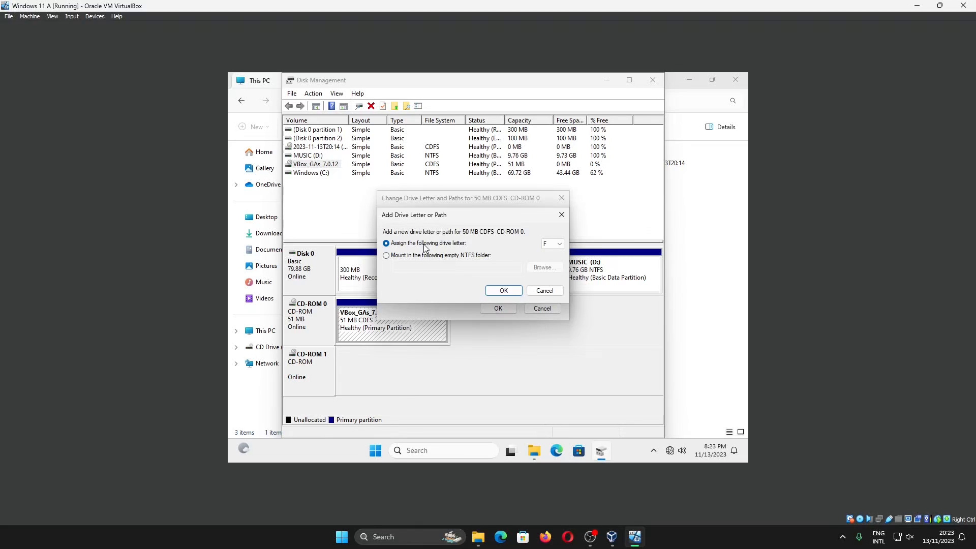
left_click(550, 246)
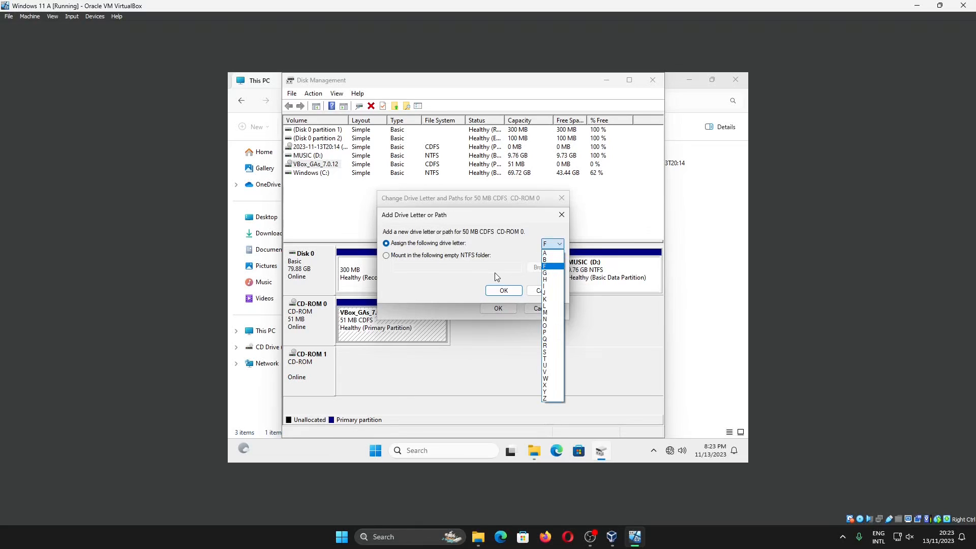
left_click(504, 289)
left_click(503, 290)
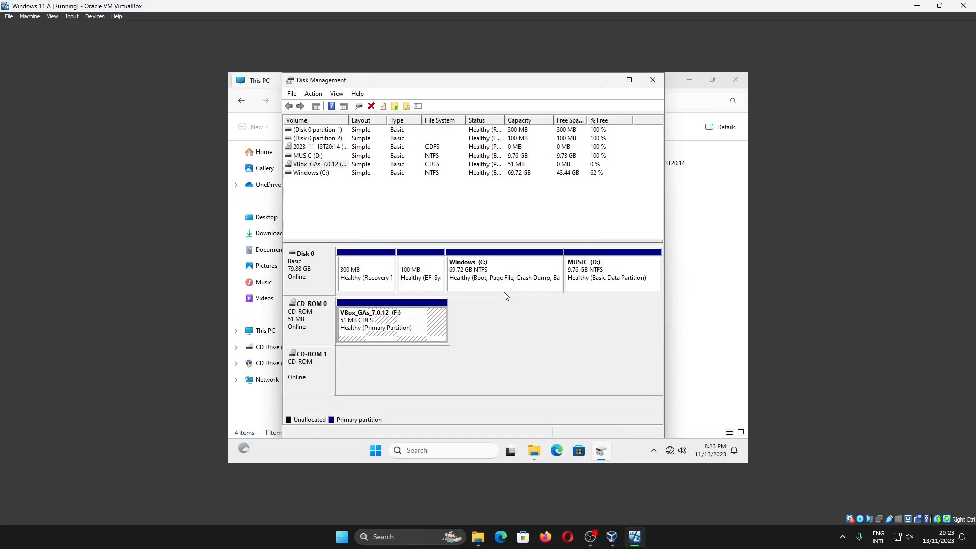
left_click(607, 80)
right_click(521, 240)
mouse_move(554, 292)
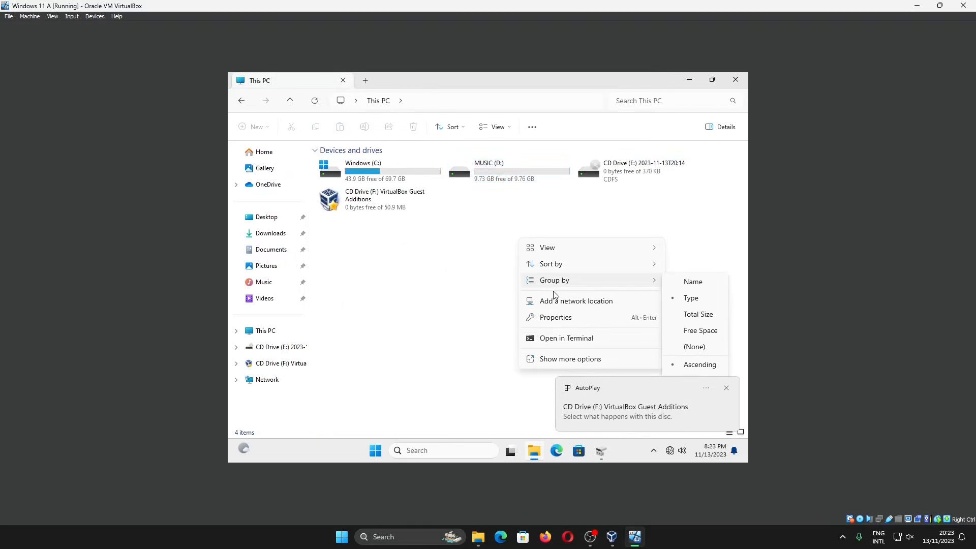
left_click(460, 295)
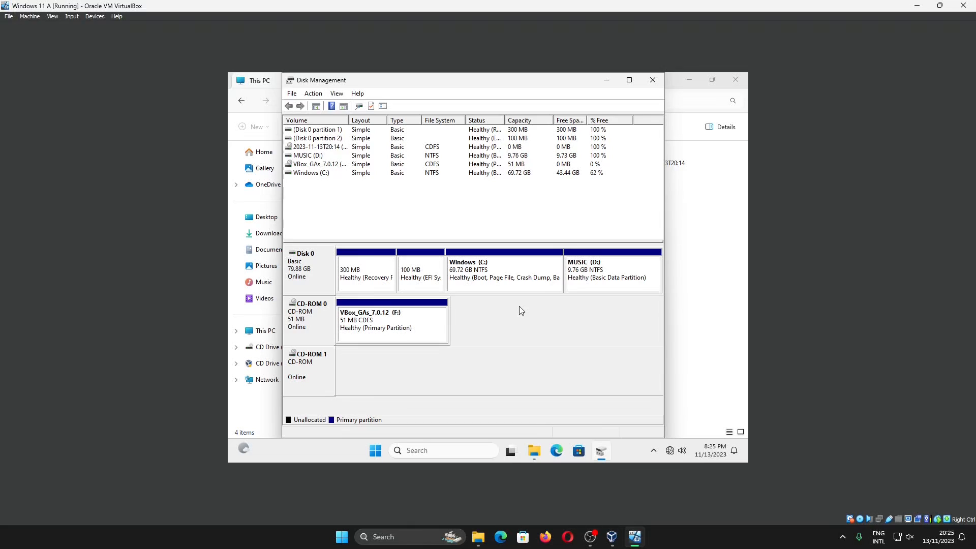
- Delete the MUSIC (D:) volume from Disk 0, accepting the loss of its data
right_click(592, 280)
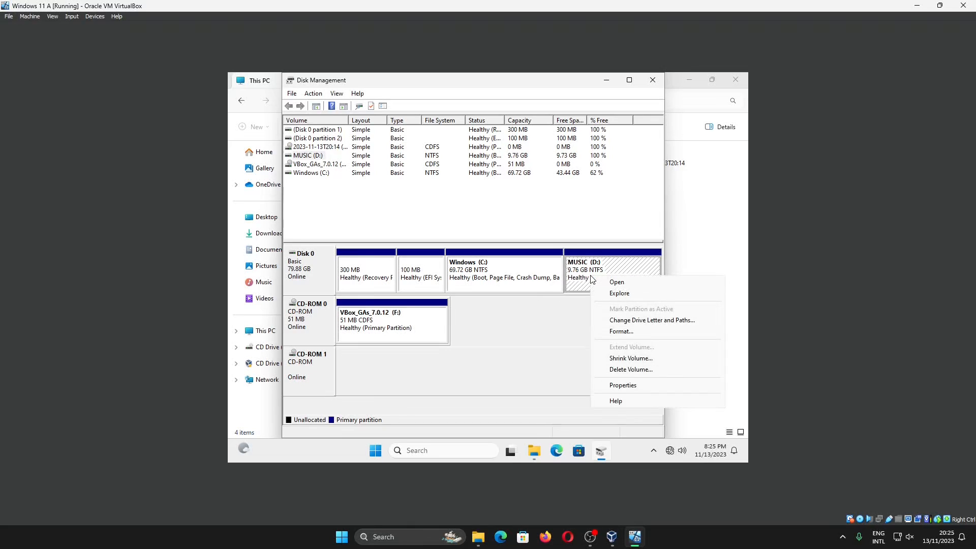
left_click(629, 371)
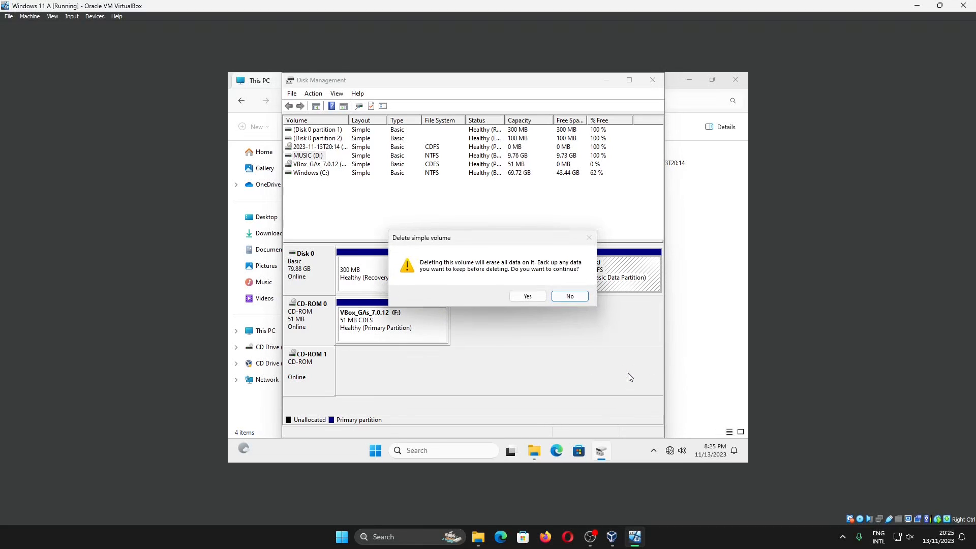
left_click(527, 298)
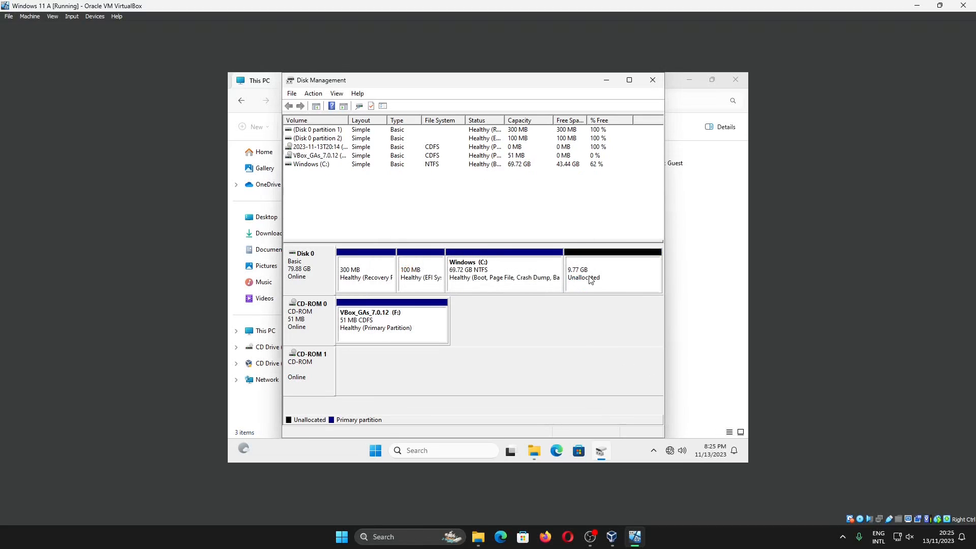
- Extend the Windows (C:) volume into the adjacent unallocated space on Disk 0, using the full 9999 MB
right_click(535, 280)
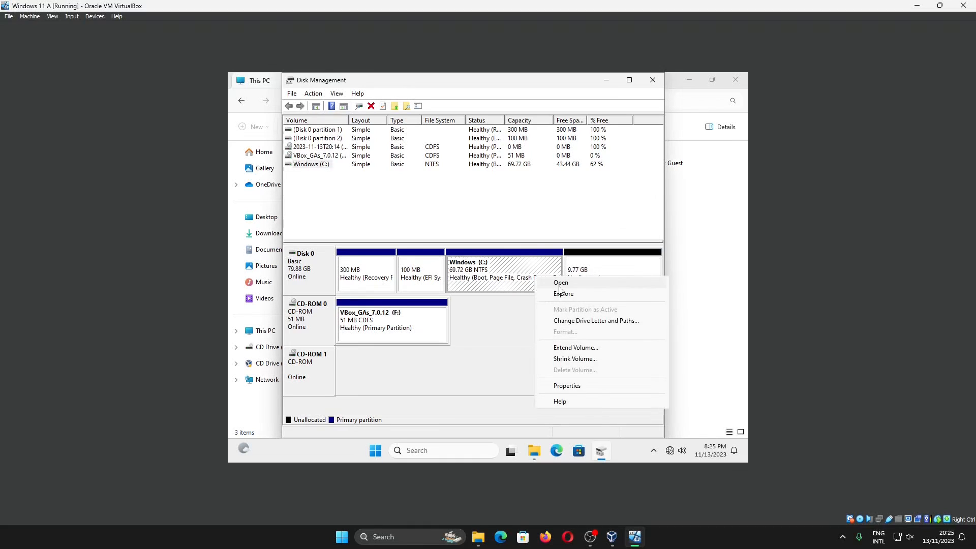
left_click(576, 348)
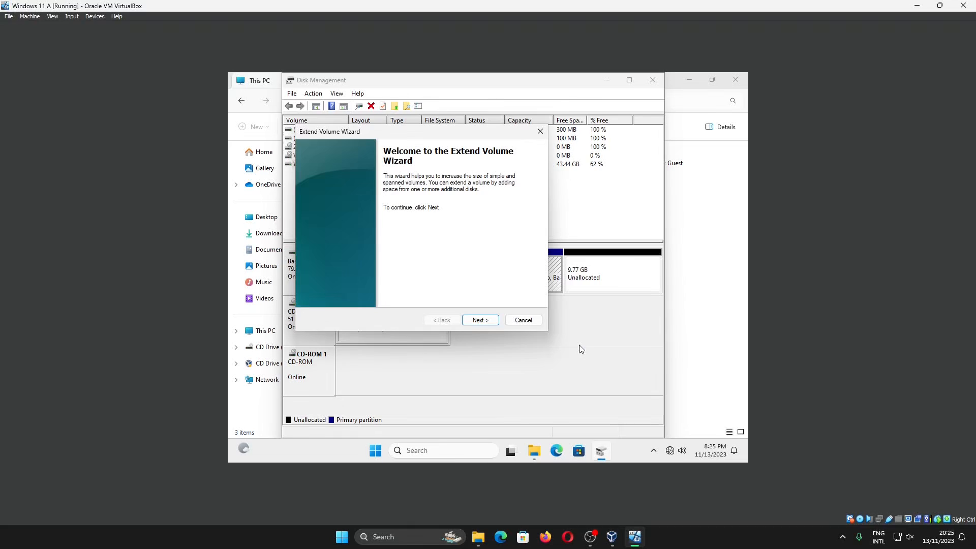
left_click(483, 324)
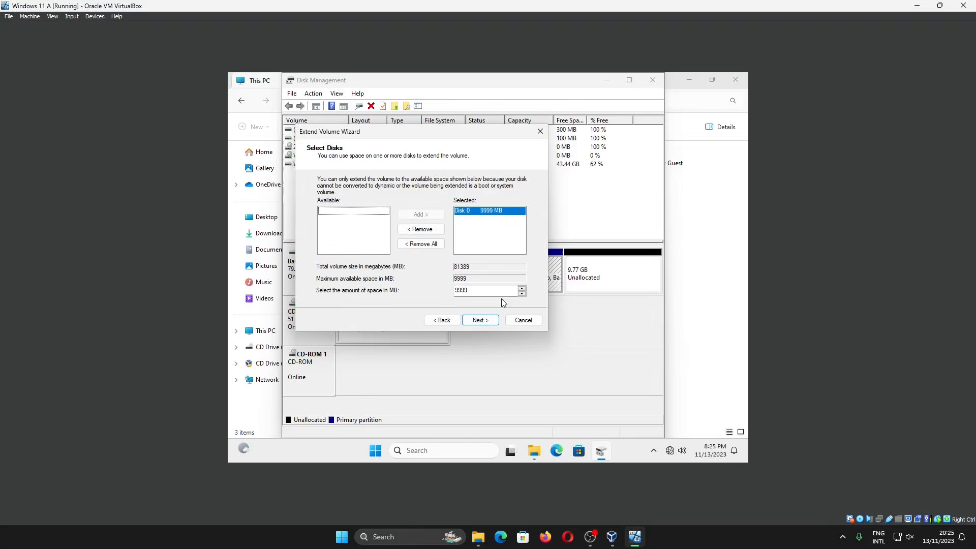
left_click(482, 326)
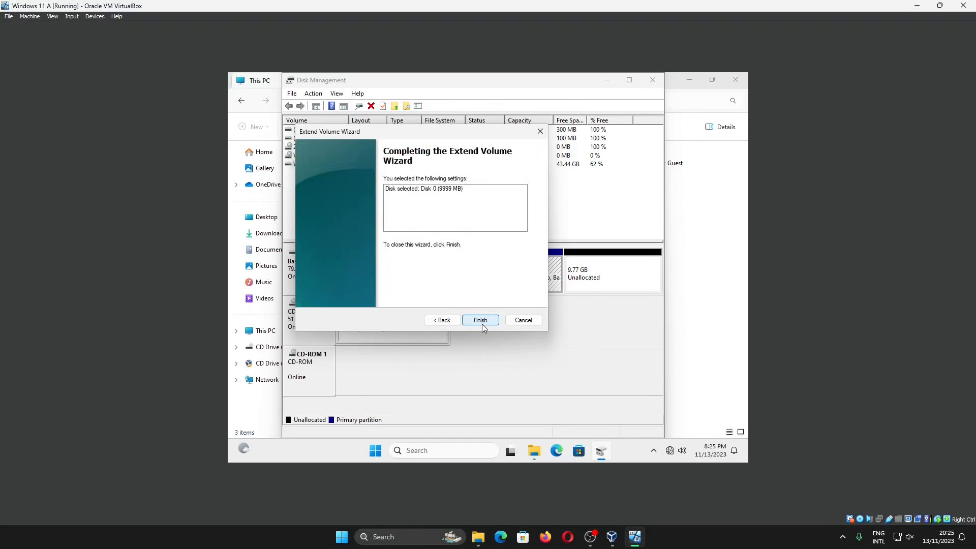
left_click(482, 324)
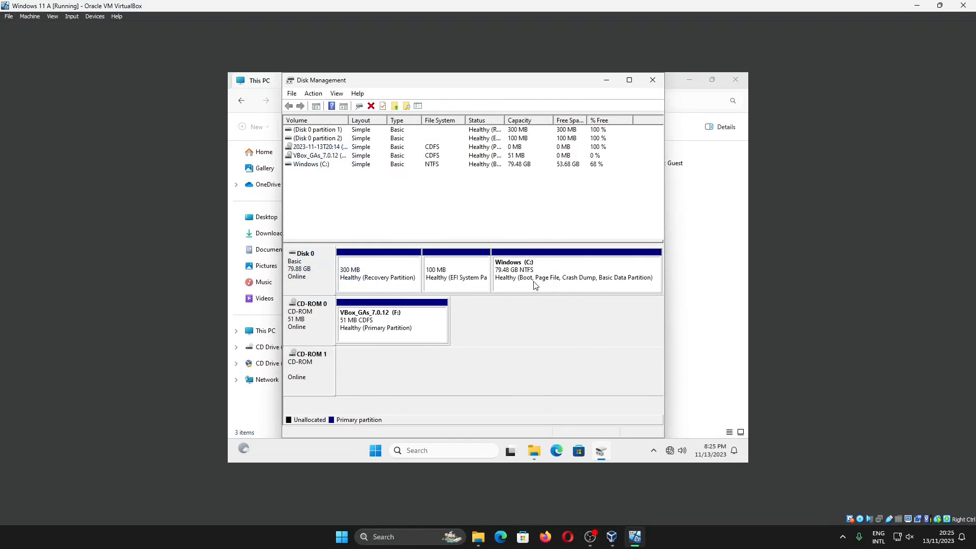
left_click(534, 286)
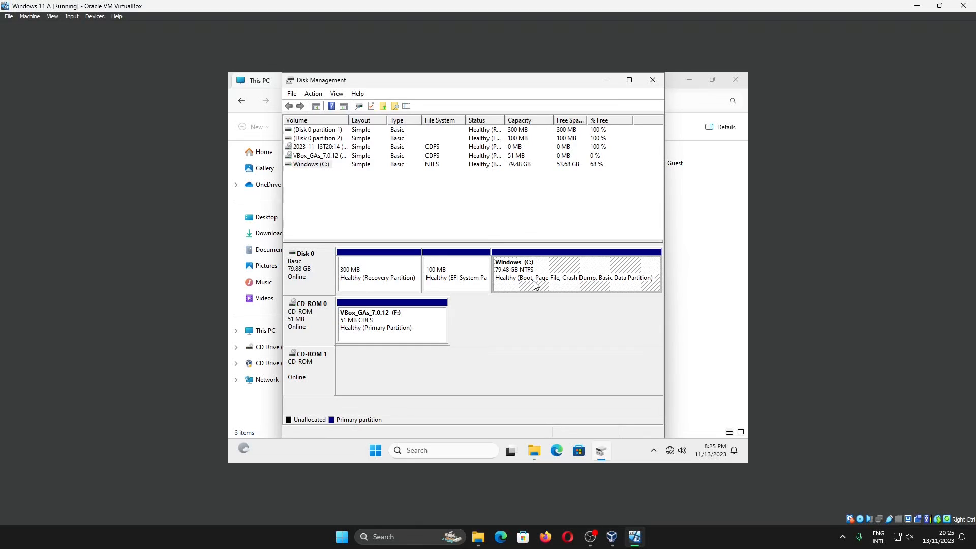